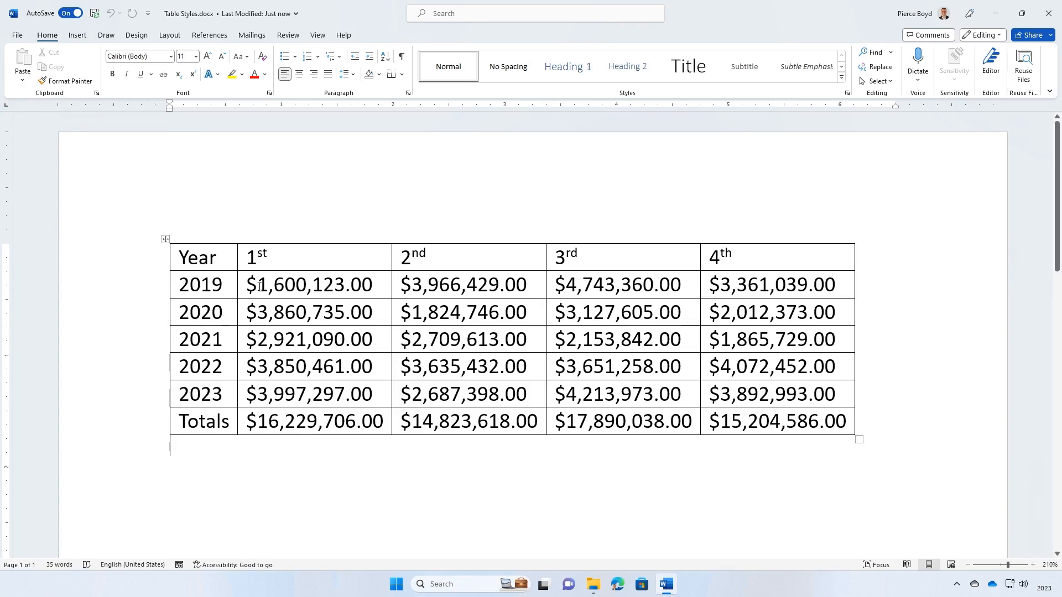
Apply the grid table style with a solid blue header row and light-blue banded rows to the yearly figures table.
click(225, 267)
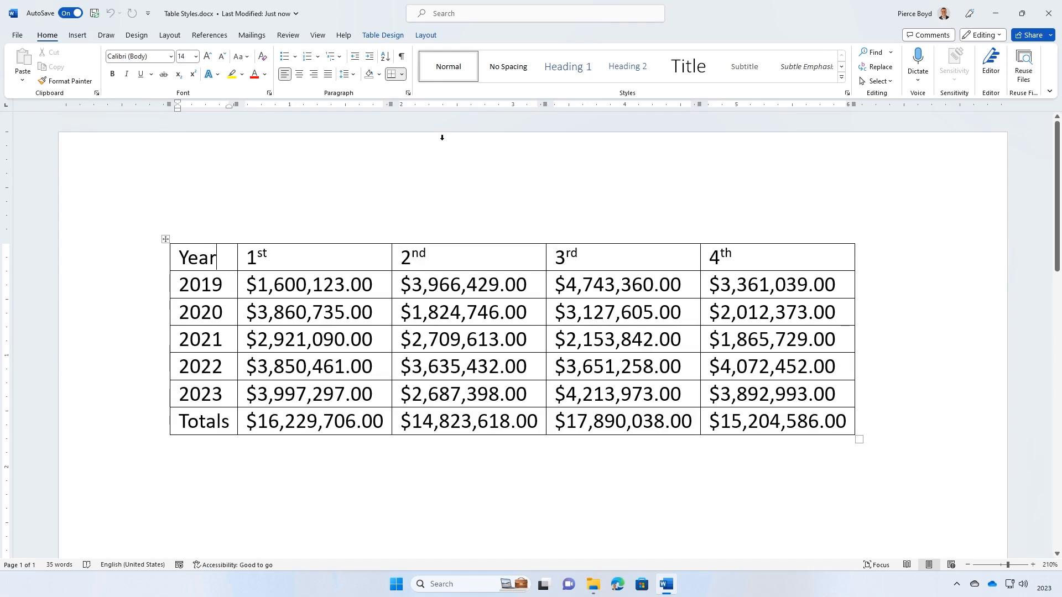
click(381, 35)
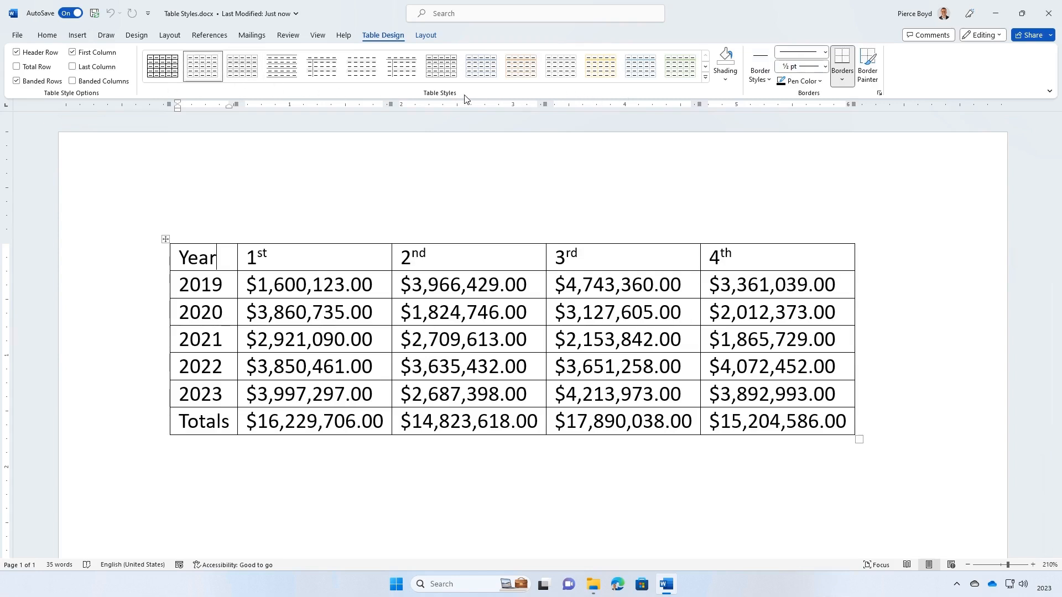
click(706, 82)
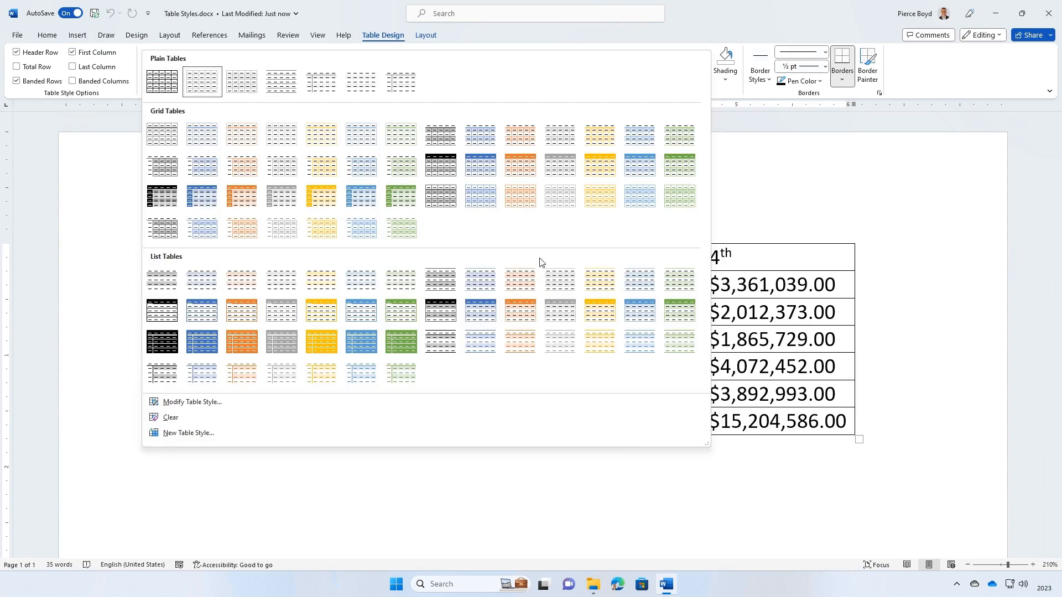
click(479, 163)
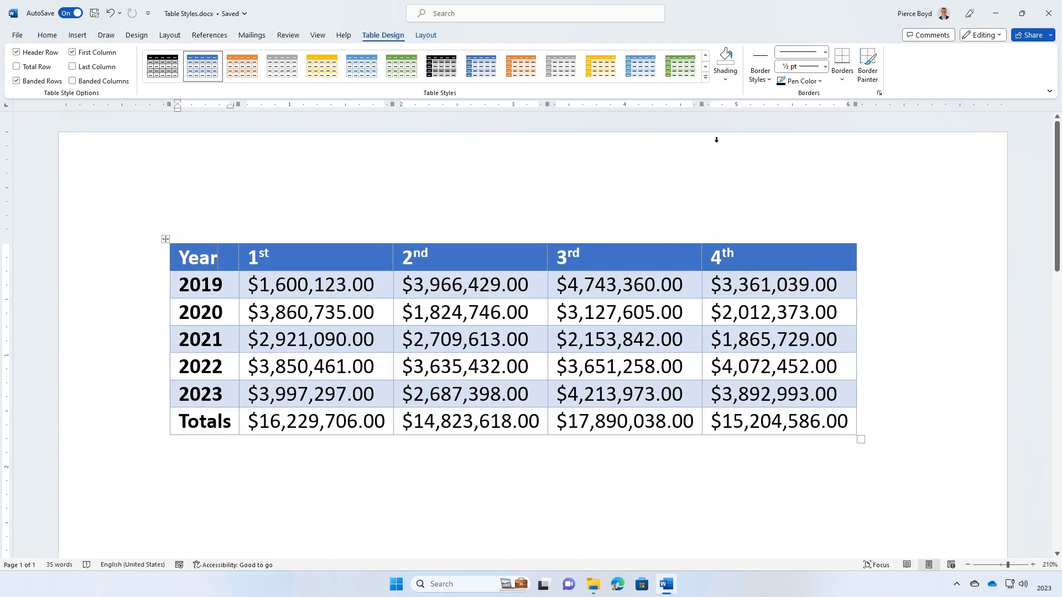
Try the dark black-and-grey grid table style on the table, followed by the solid gold list table style.
click(705, 80)
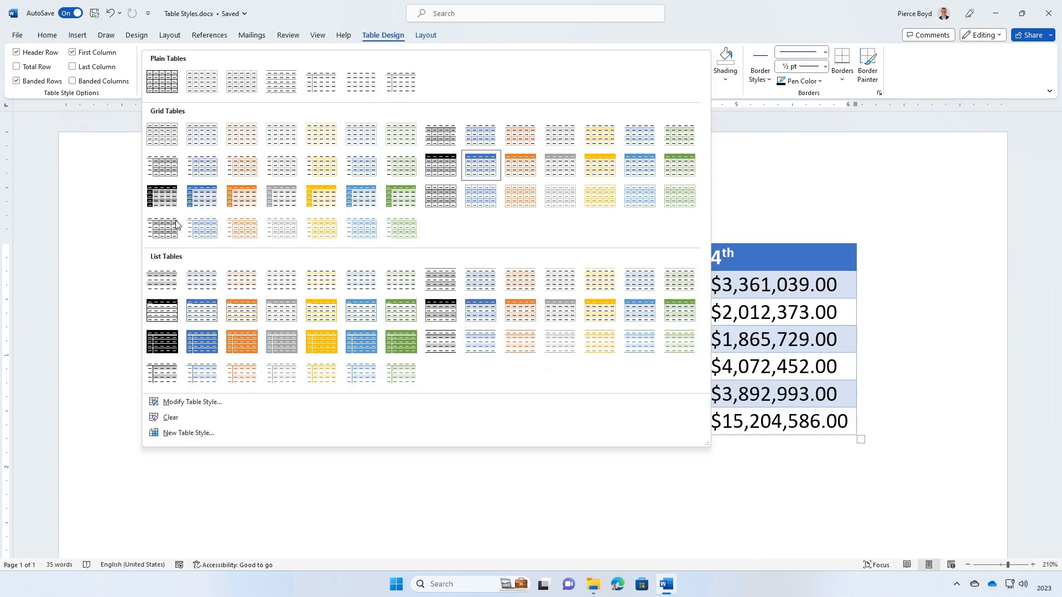
click(154, 199)
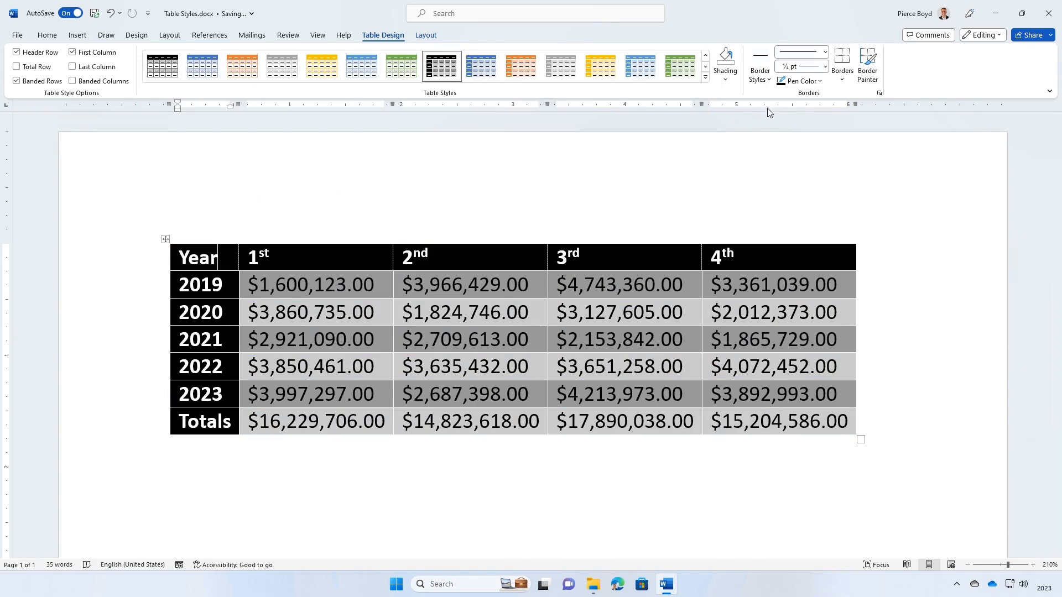
click(705, 77)
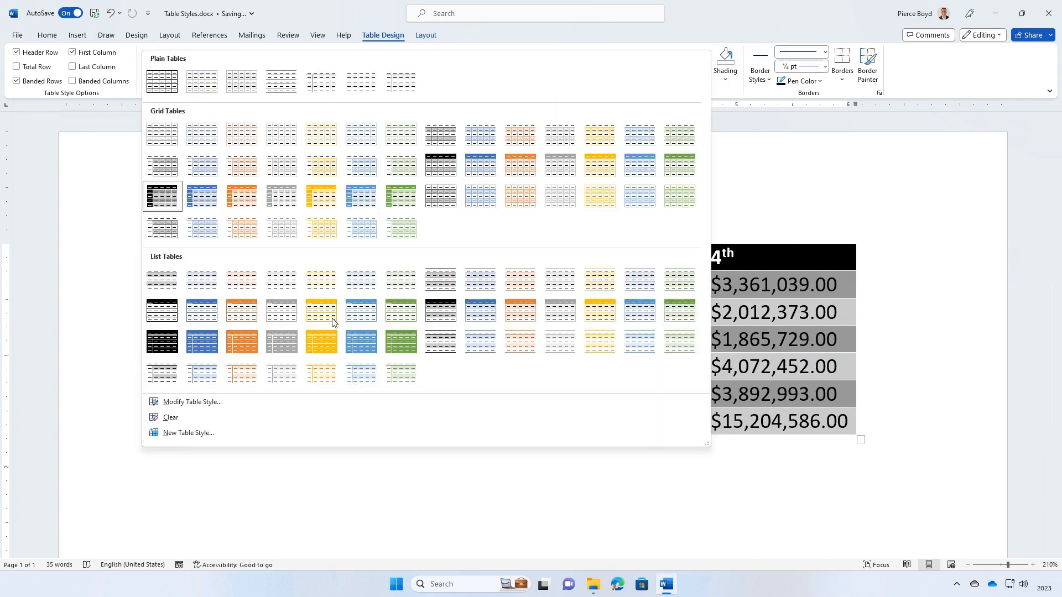
click(333, 348)
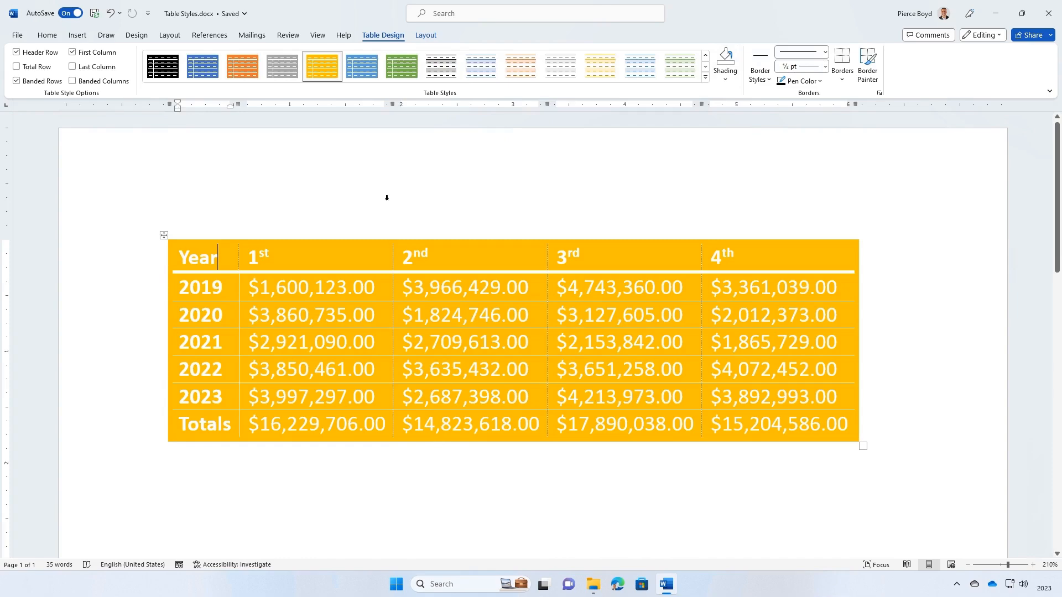
Apply the list table style with dark-blue text and light-blue banded rows to the table.
click(706, 77)
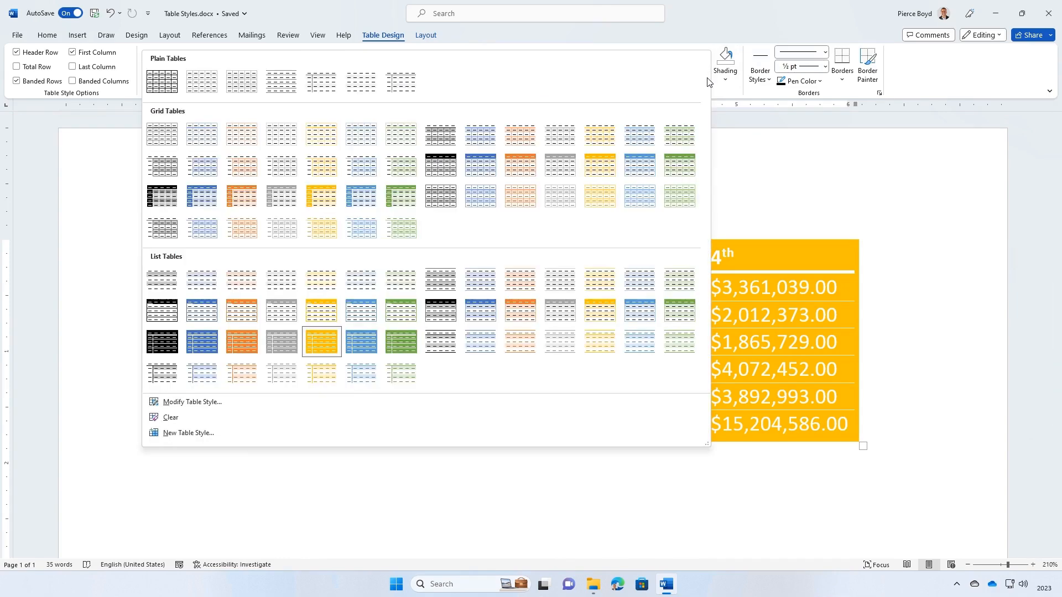
click(476, 344)
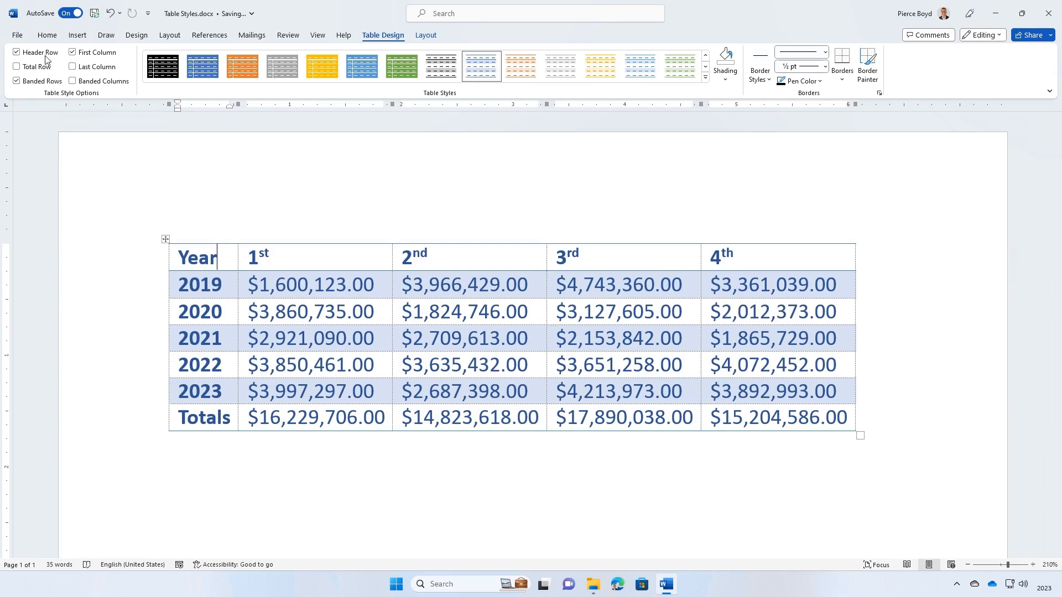
Turn off the table's Header Row and First Column formatting, and toggle Banded Rows off and back on.
click(16, 53)
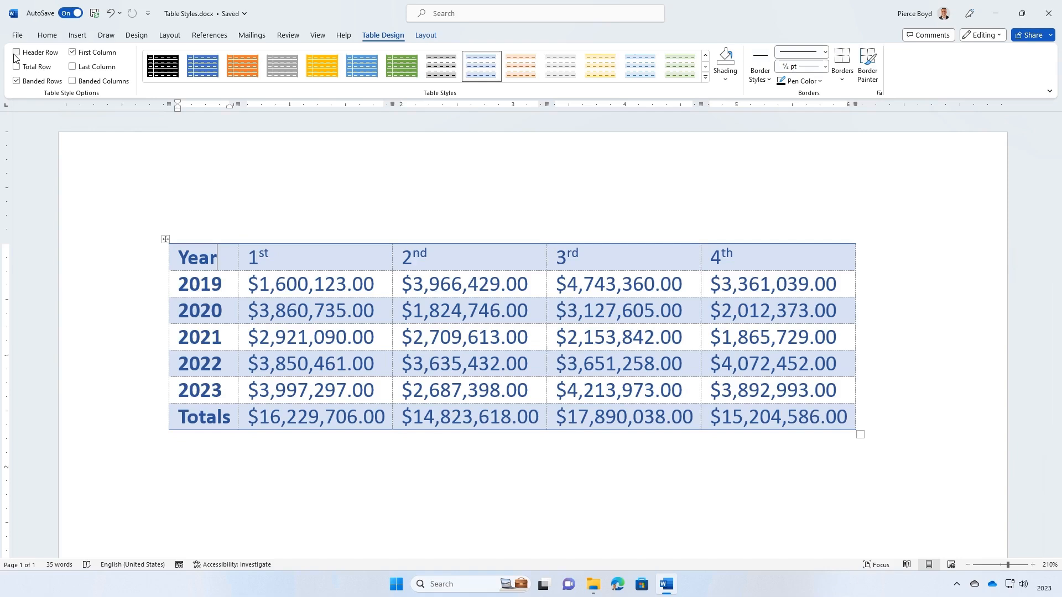
click(72, 55)
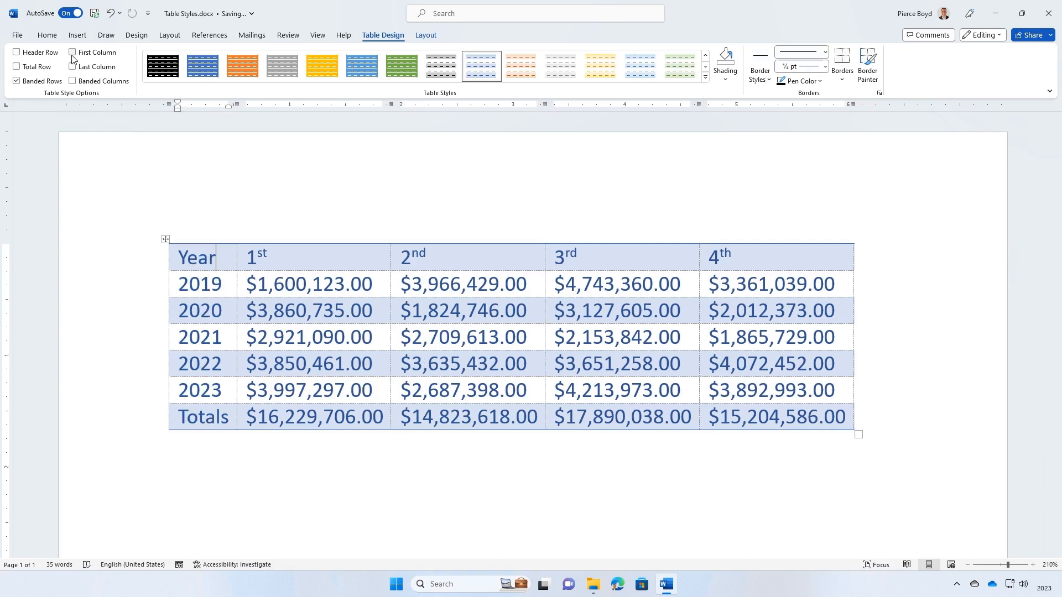
click(18, 83)
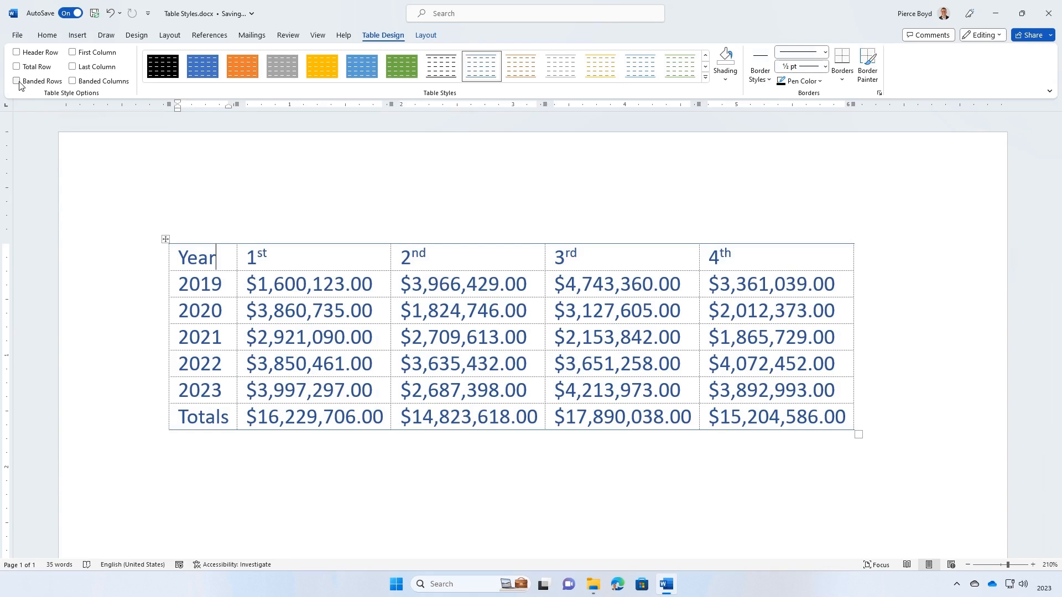
click(17, 82)
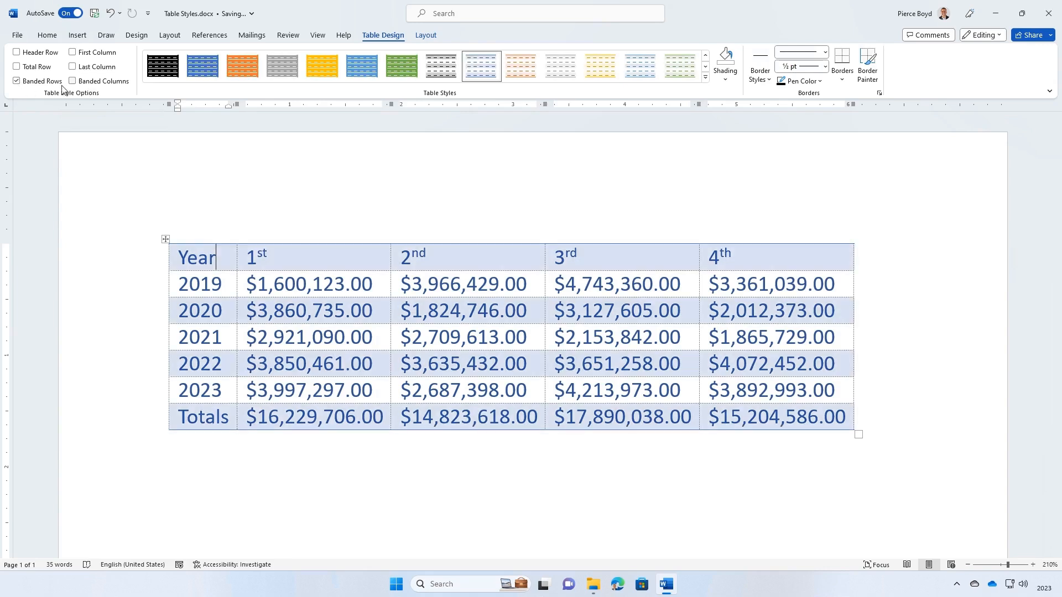
Try Banded Columns alone and combined with Banded Rows, and toggle Last Column, leaving only Banded Rows enabled.
click(18, 81)
click(73, 81)
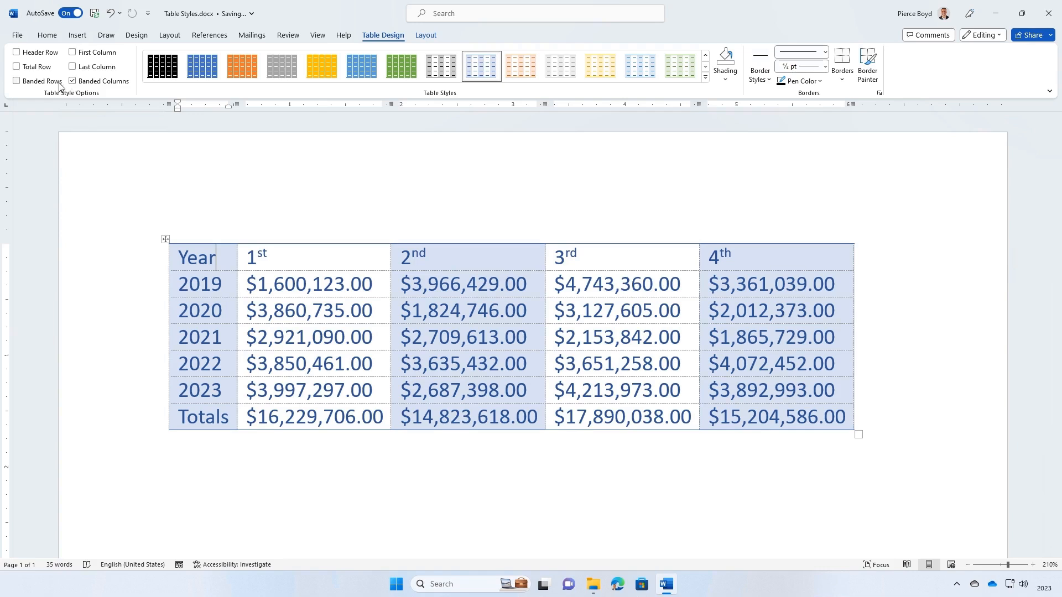
click(19, 84)
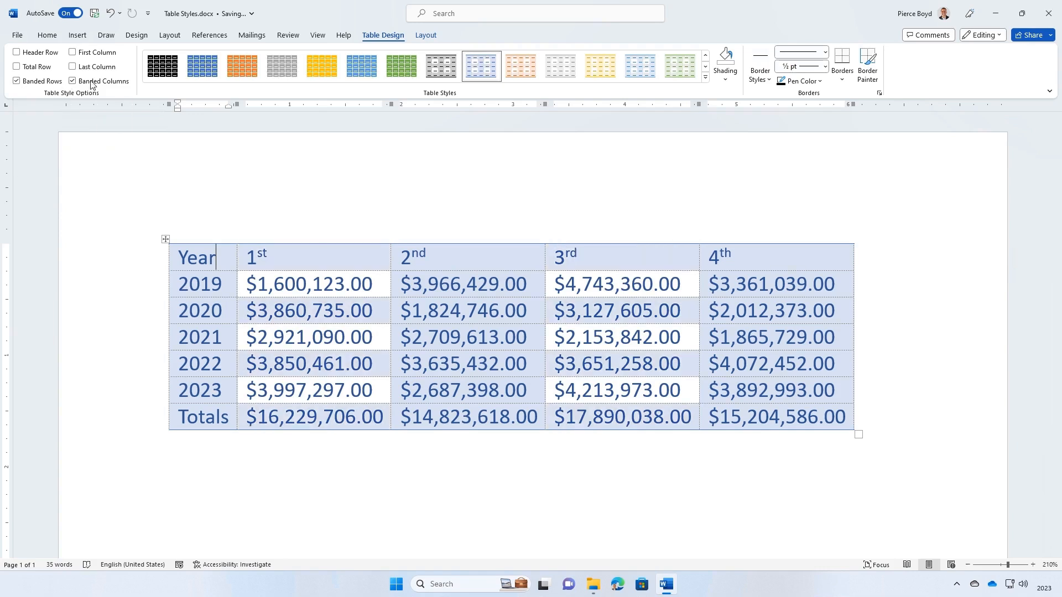
click(75, 81)
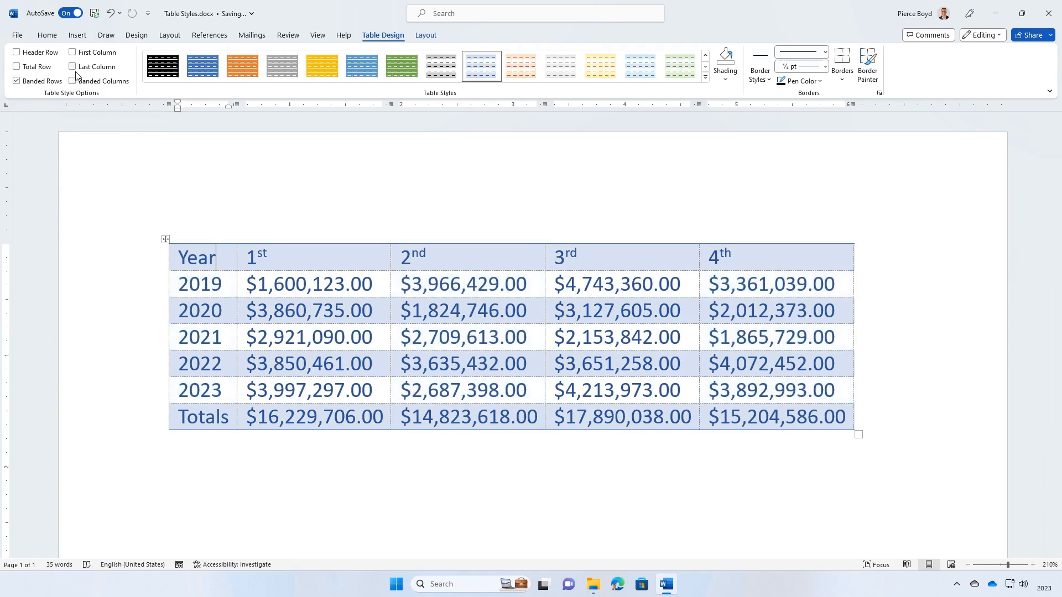
click(73, 68)
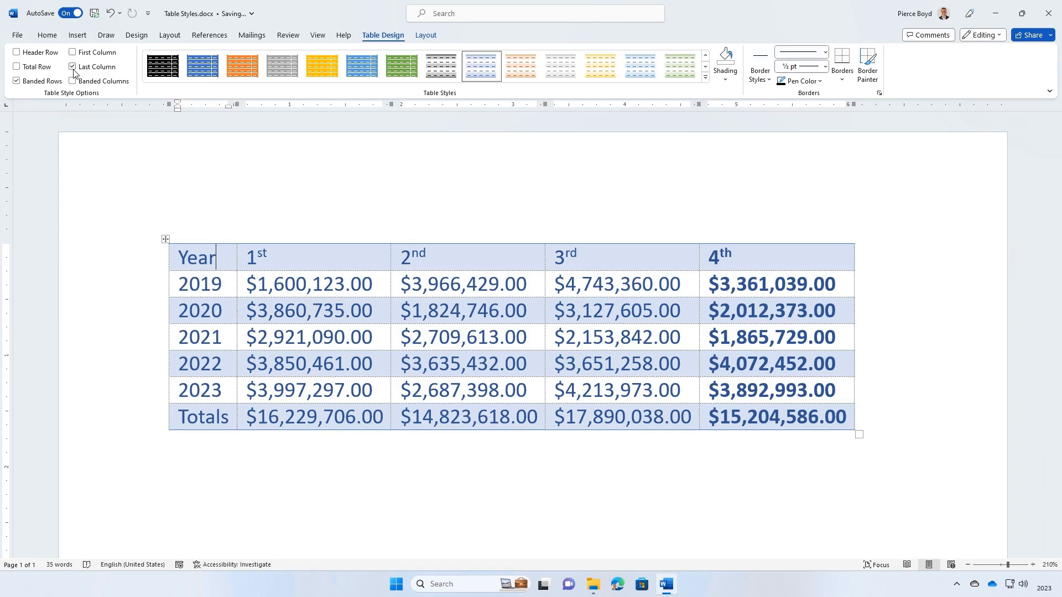
click(73, 68)
Enable the Total Row, Header Row and First Column formatting for the table.
click(17, 68)
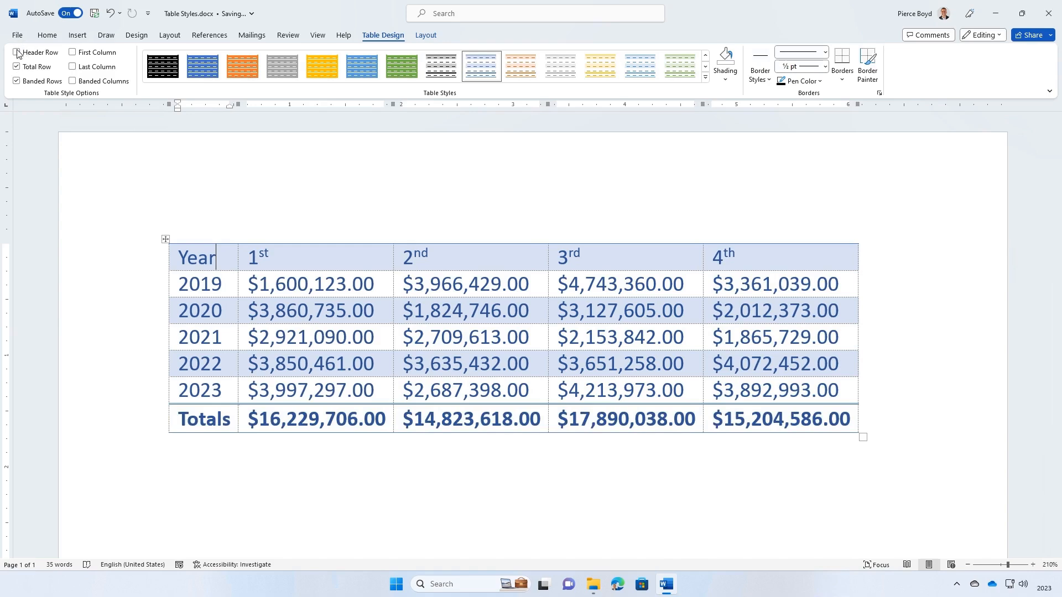
click(18, 53)
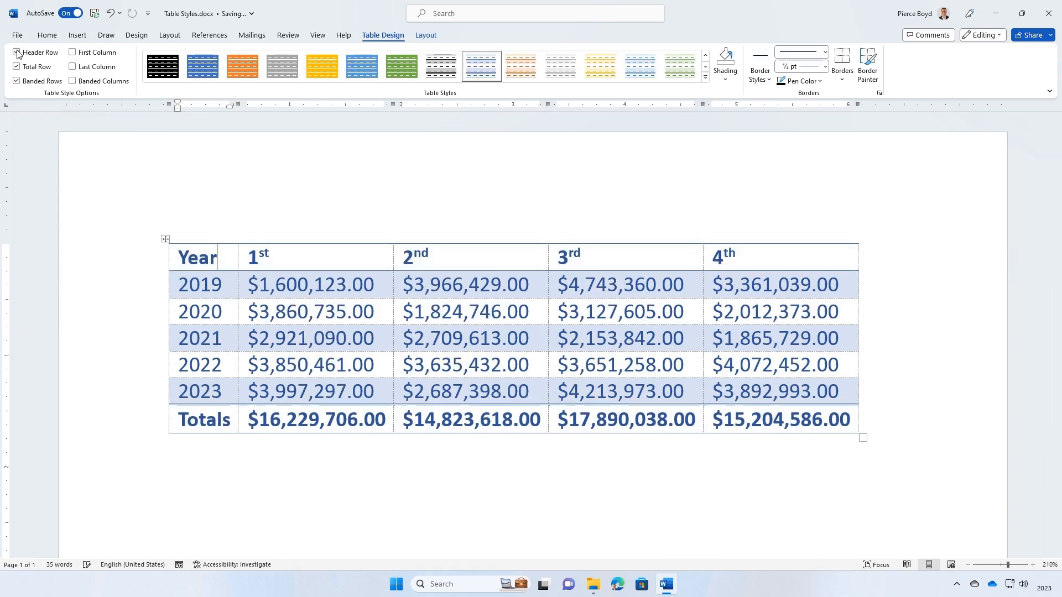
click(72, 52)
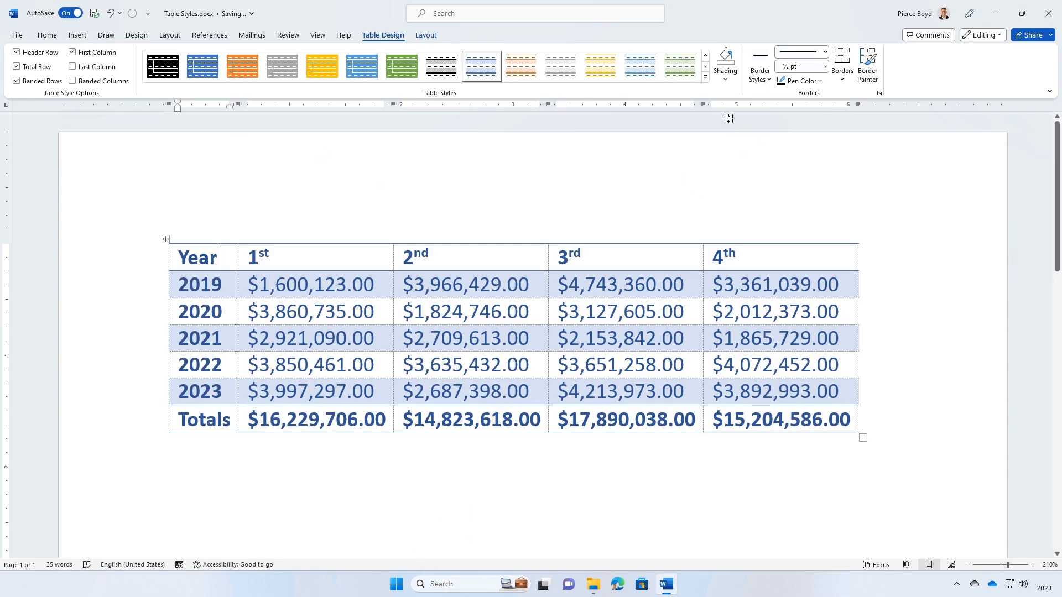
Apply the Grid Table 5 Dark - Accent 5 style to the table and leave the table.
click(706, 77)
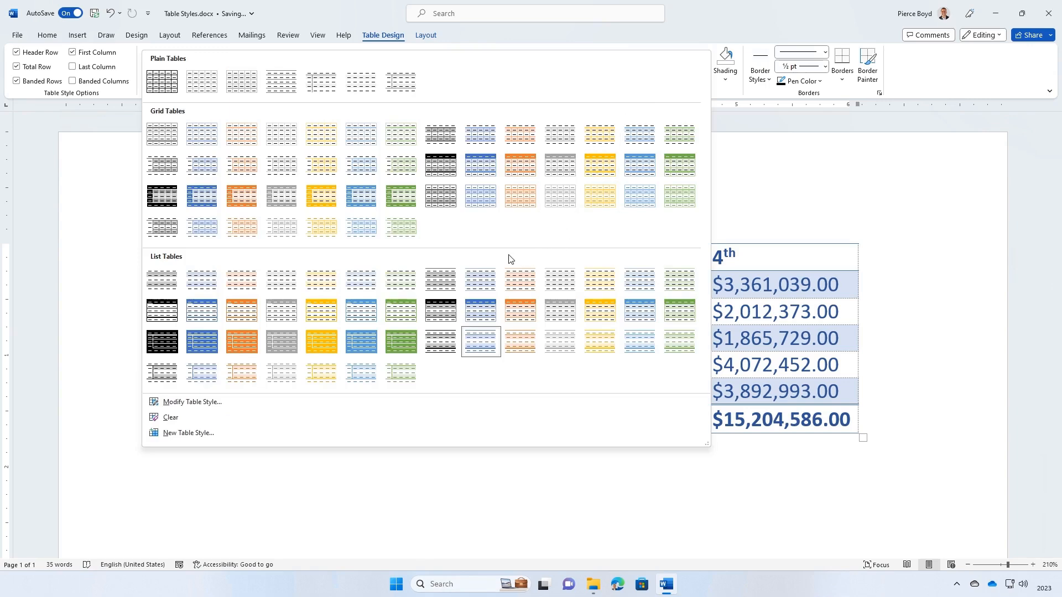
click(344, 201)
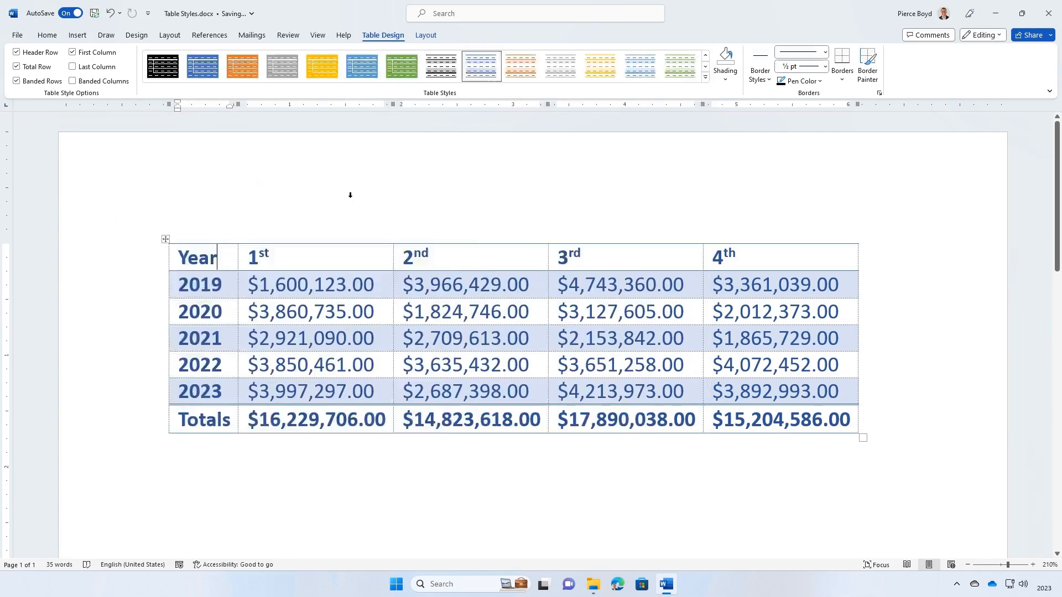
click(426, 507)
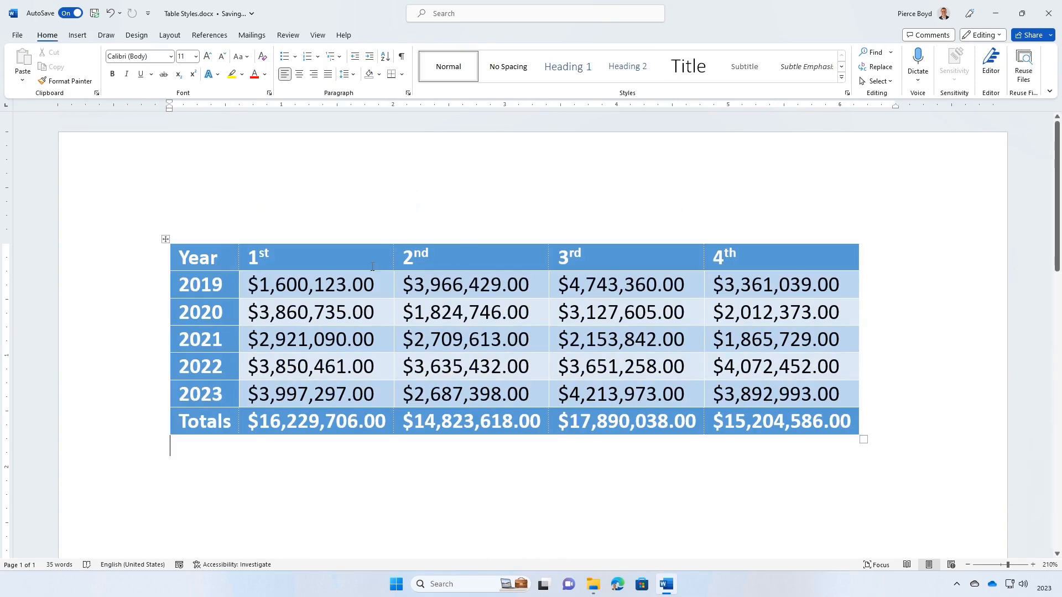
Examine the settings for modifying the table's current style, and close them without making changes.
click(318, 260)
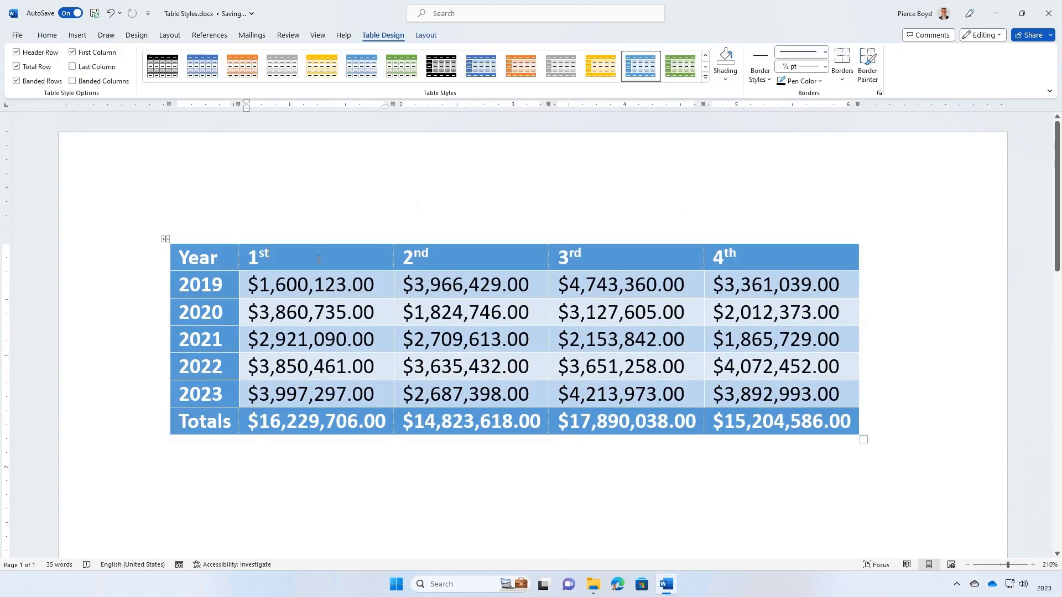
click(705, 78)
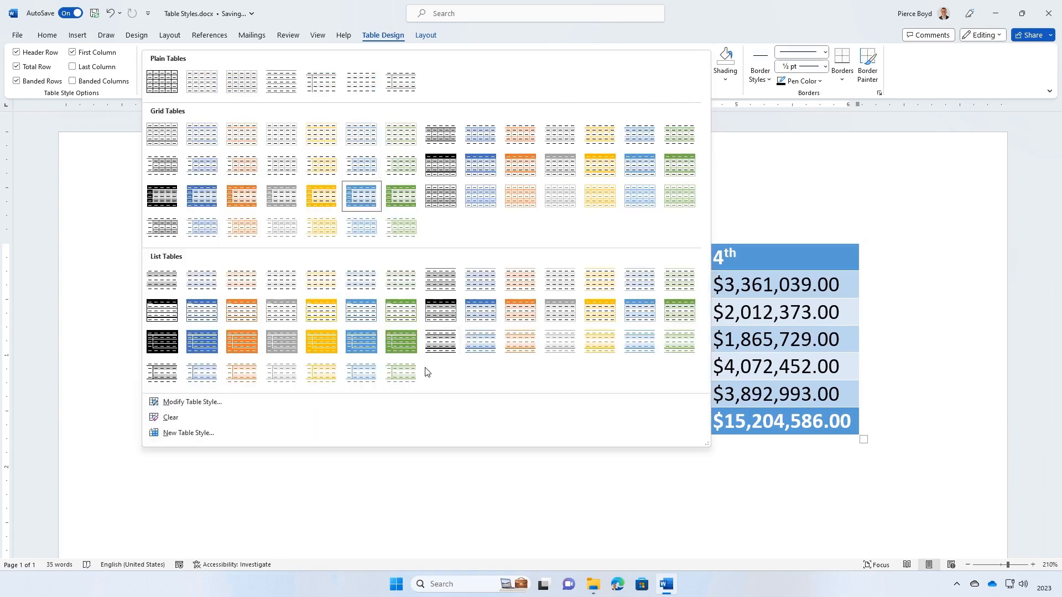
click(190, 402)
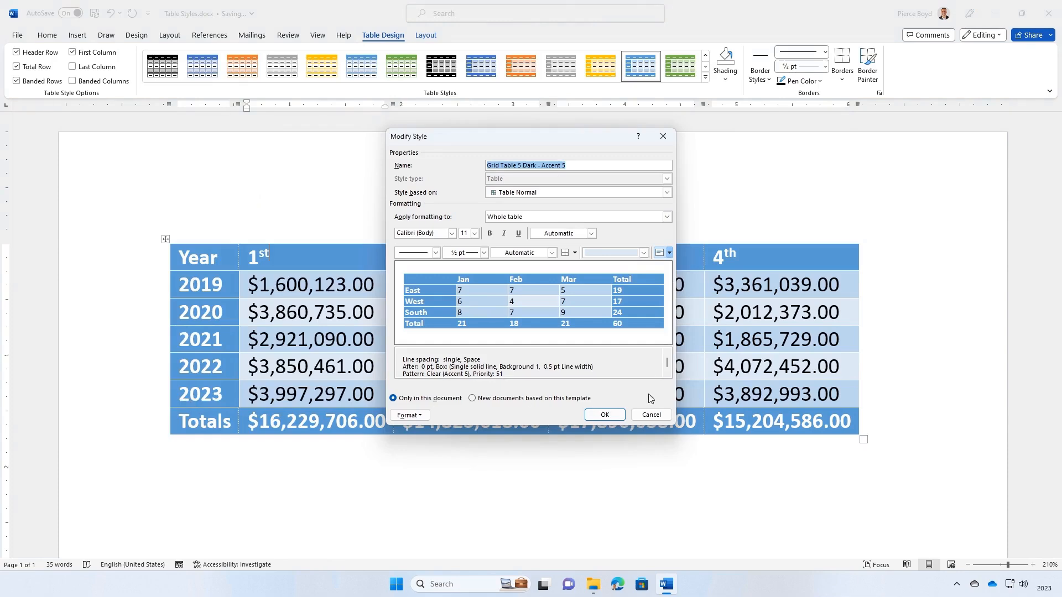
click(652, 415)
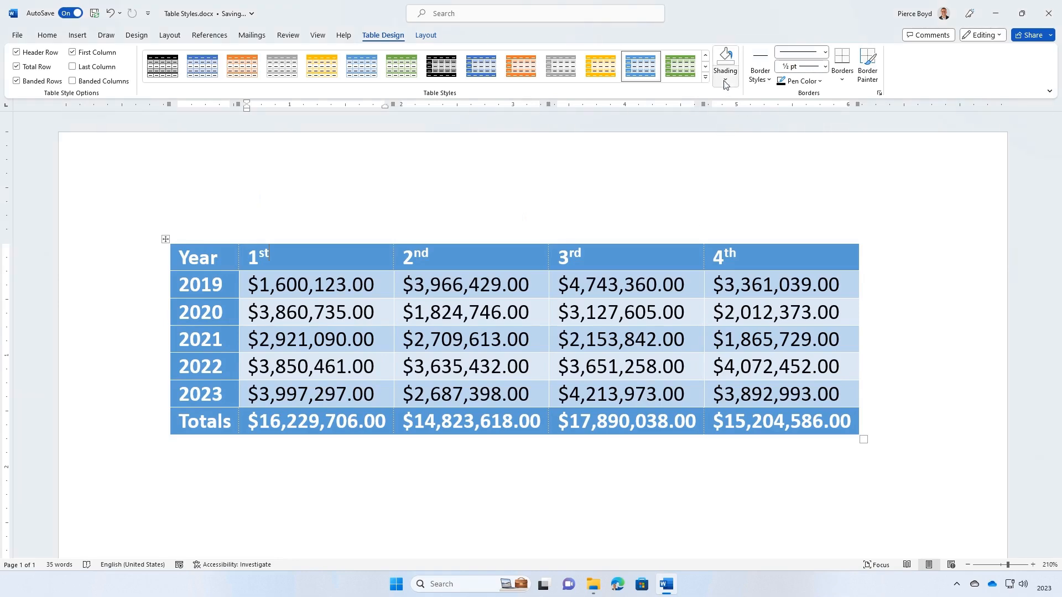
Examine the settings for creating a new table style, and close them without creating one.
click(706, 78)
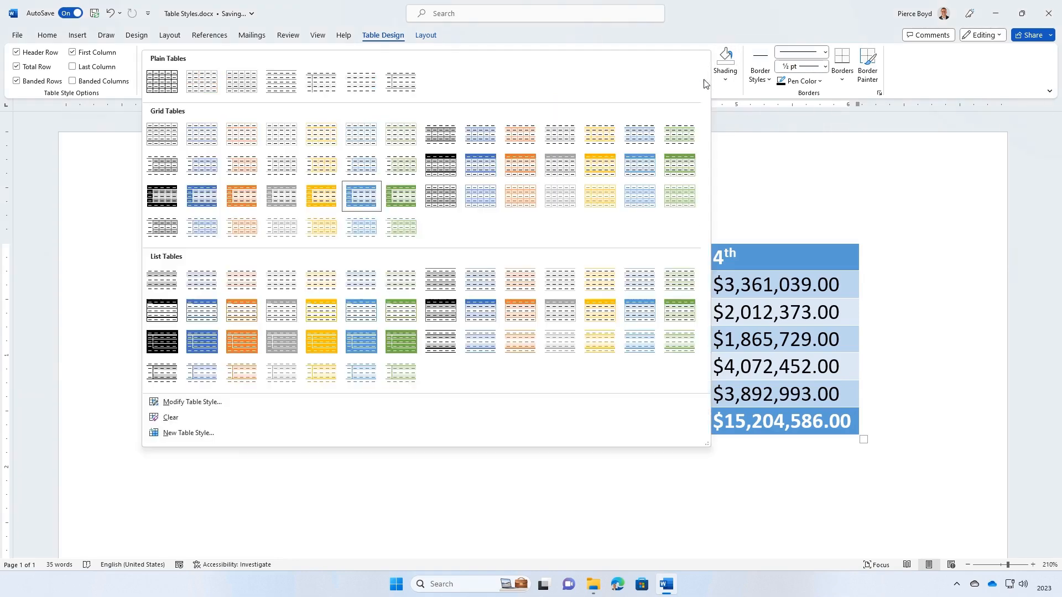
click(188, 433)
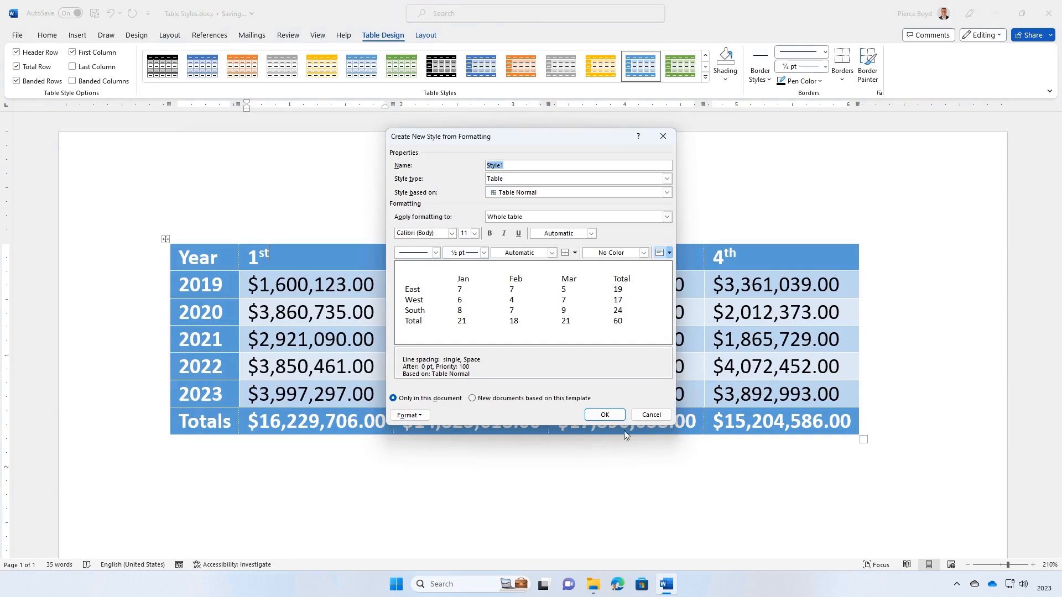
click(651, 414)
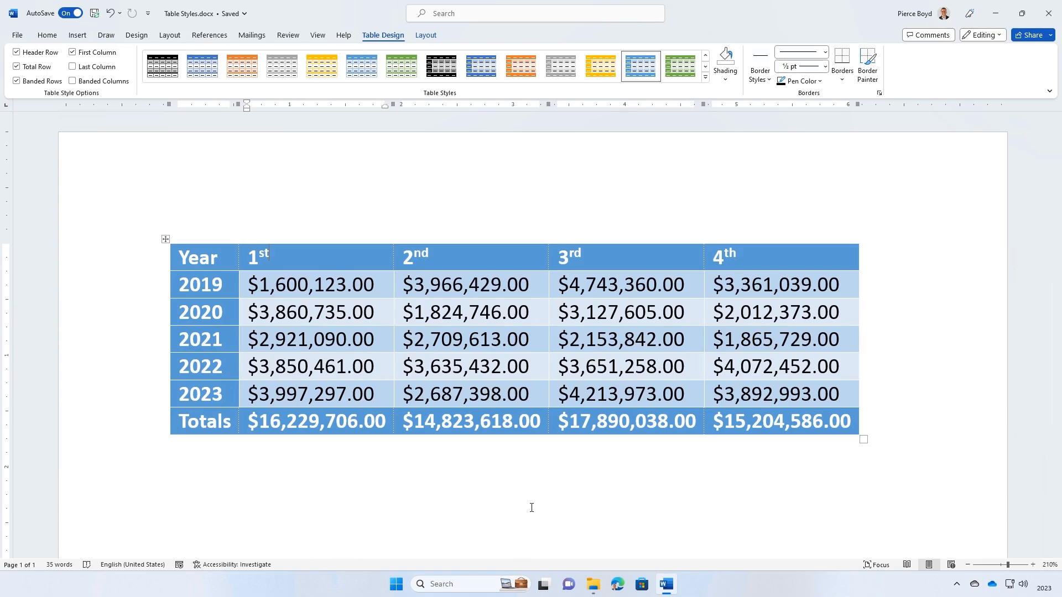
Apply the list table style with medium-blue text and pale-blue banded rows to the table, and leave the table.
click(706, 80)
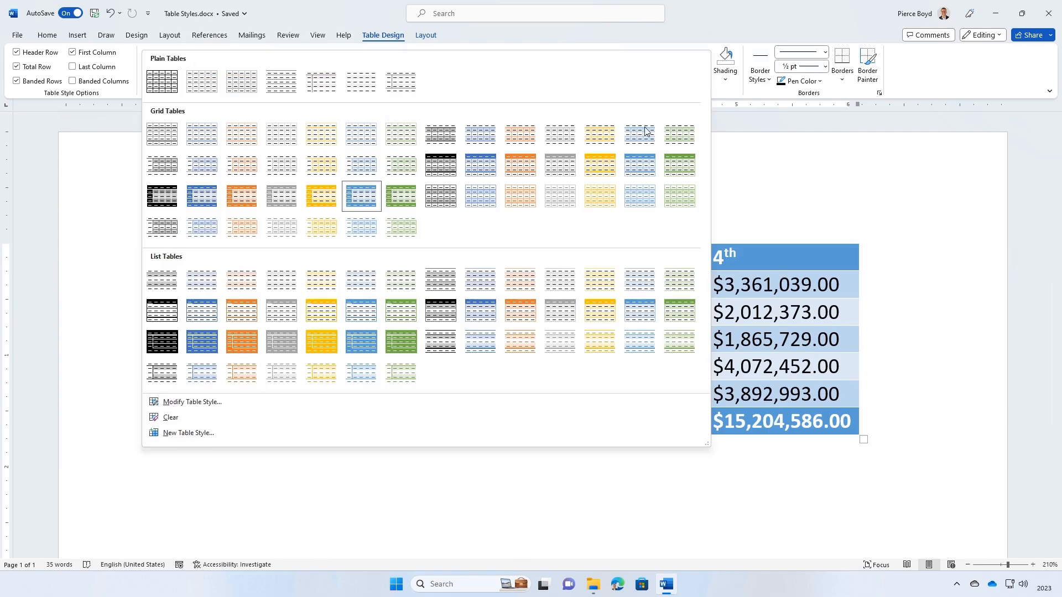
click(636, 350)
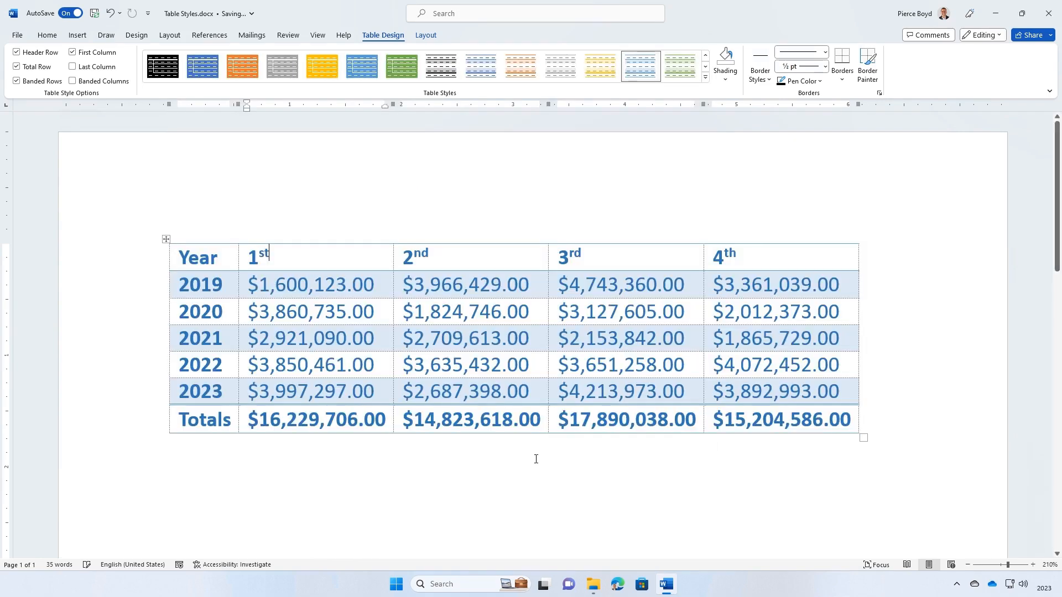
click(487, 478)
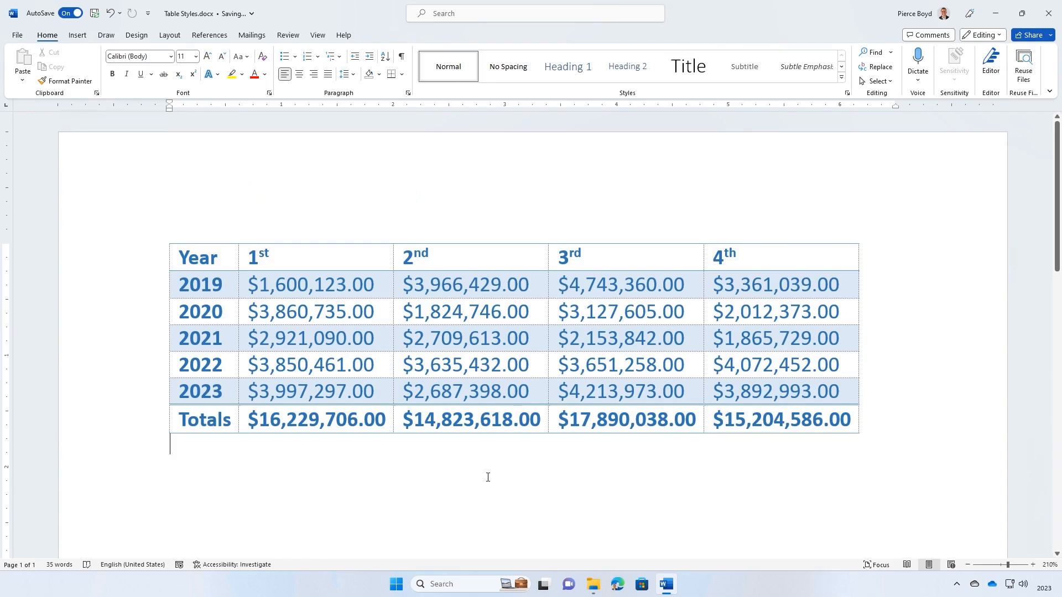